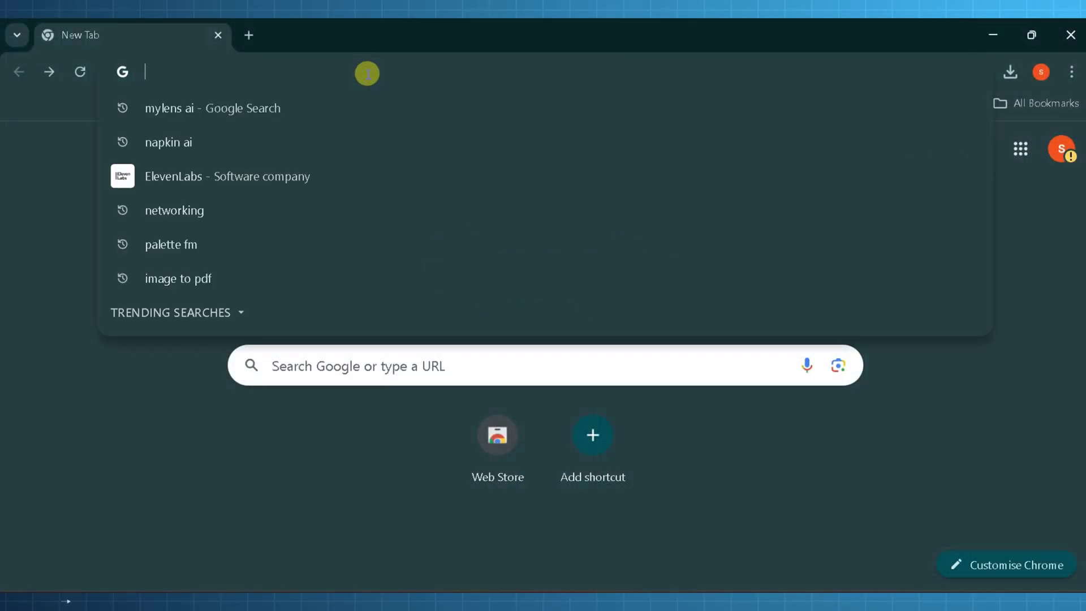
- Search Google for 'mylens ai' and open the MyLens.ai site from the first result
text(my)
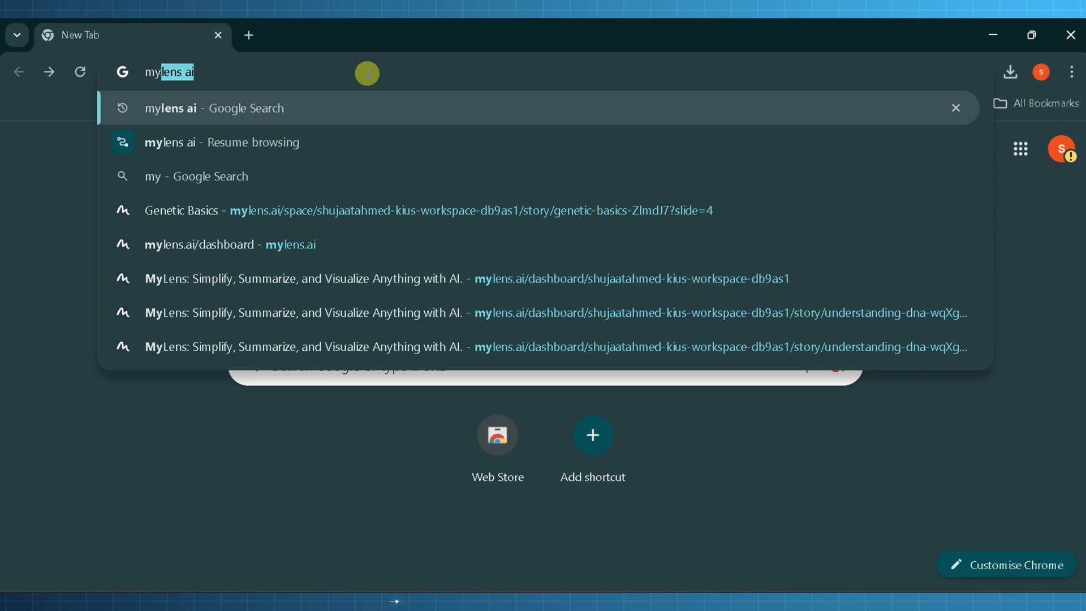
text(lens ao)
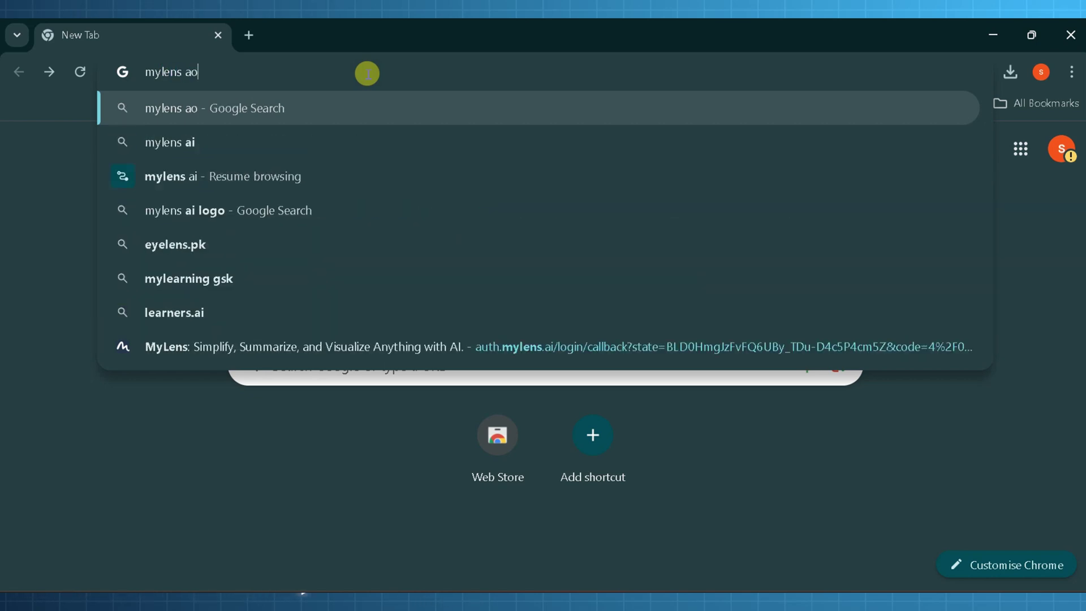
key(BackSpace)
text(i)
key(Return)
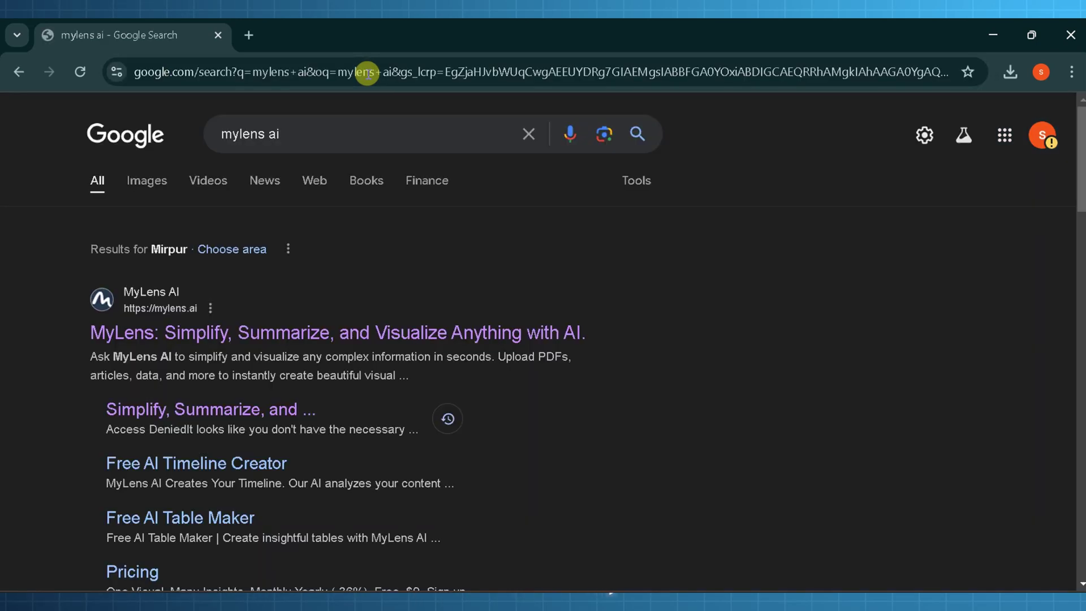
click(268, 328)
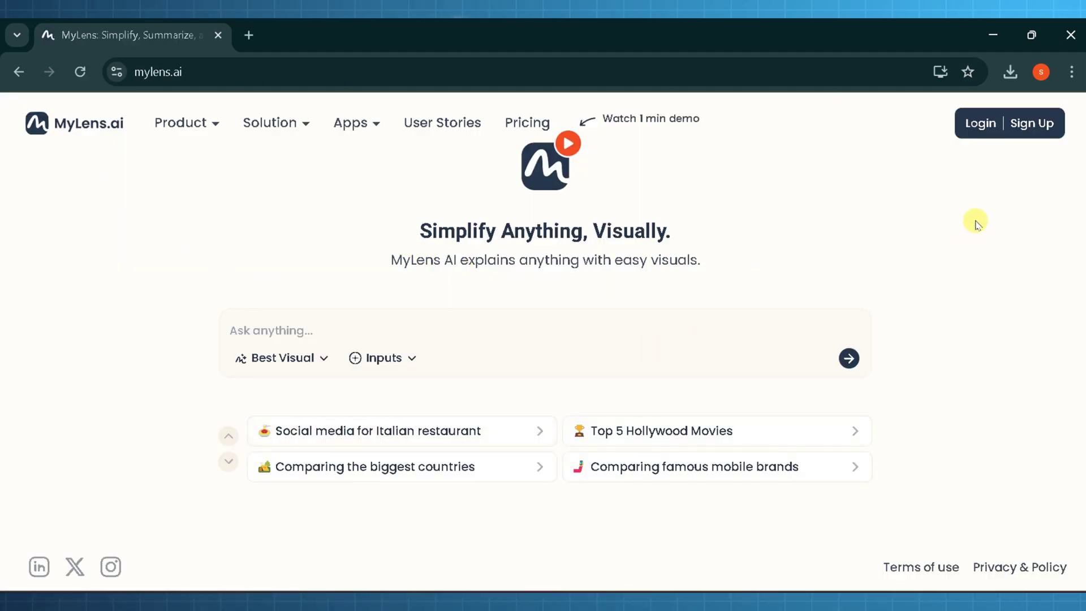
- Sign in to MyLens.ai with Google, then review the Best Visual and Inputs dropdown options
click(983, 129)
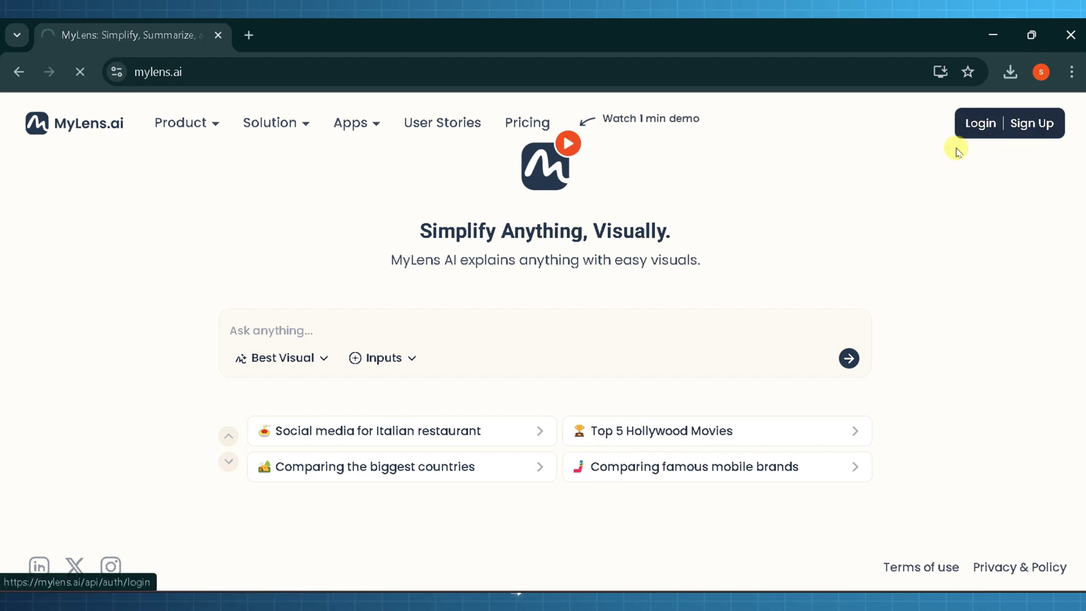
click(584, 375)
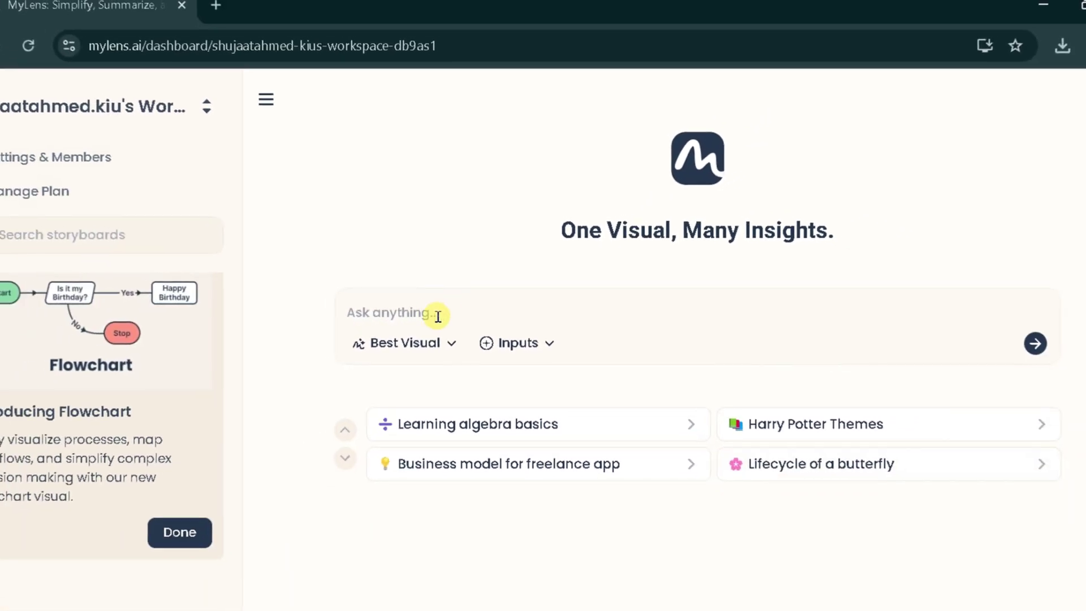
click(452, 342)
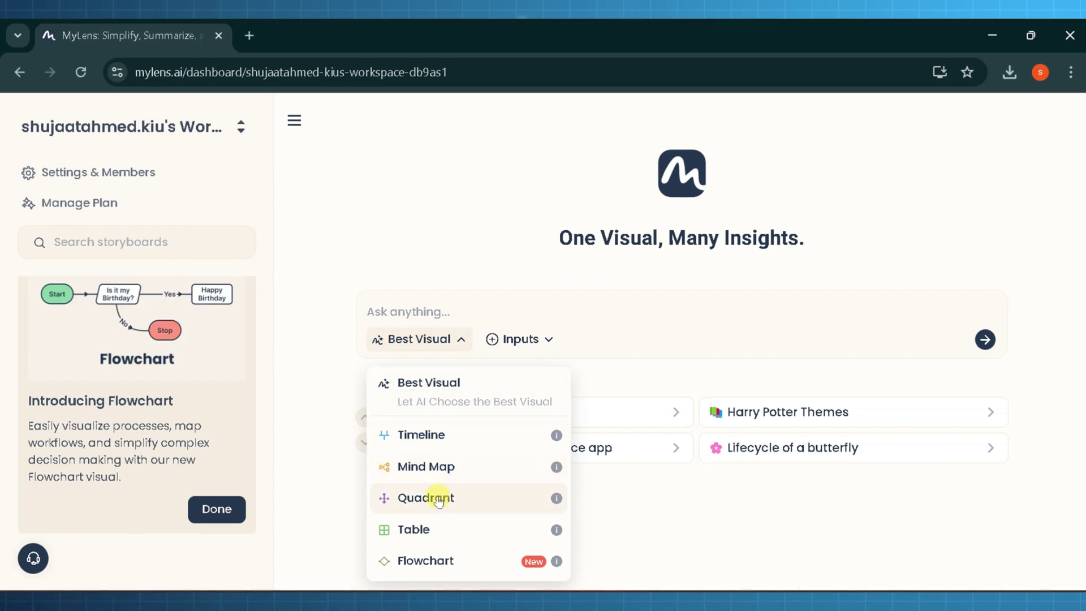
click(326, 440)
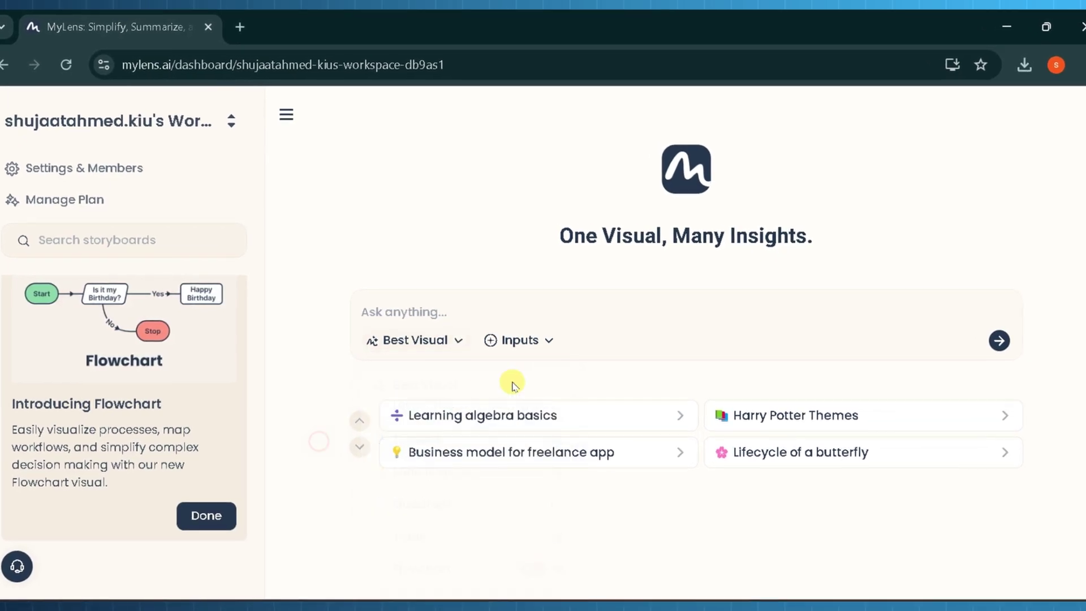
click(525, 341)
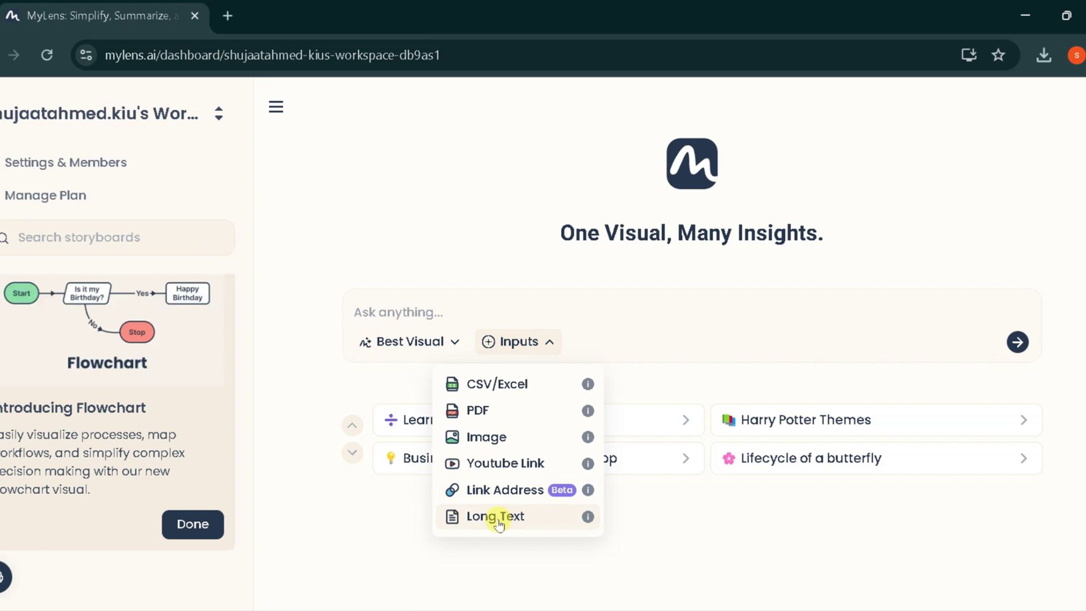
click(688, 477)
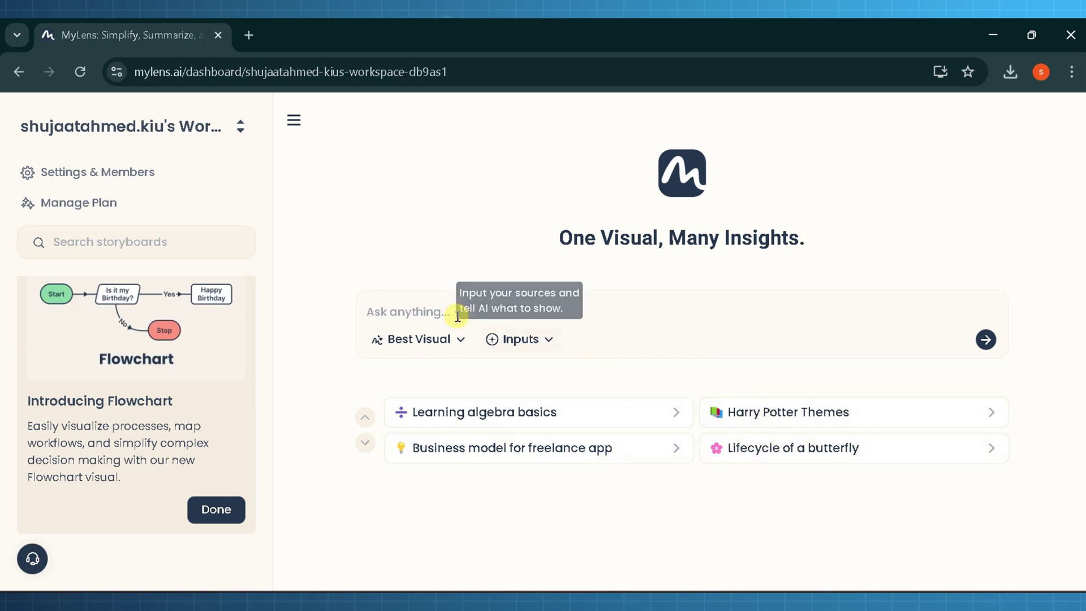
- Generate a Mind Map visual from the prompt 'Dna'
click(440, 311)
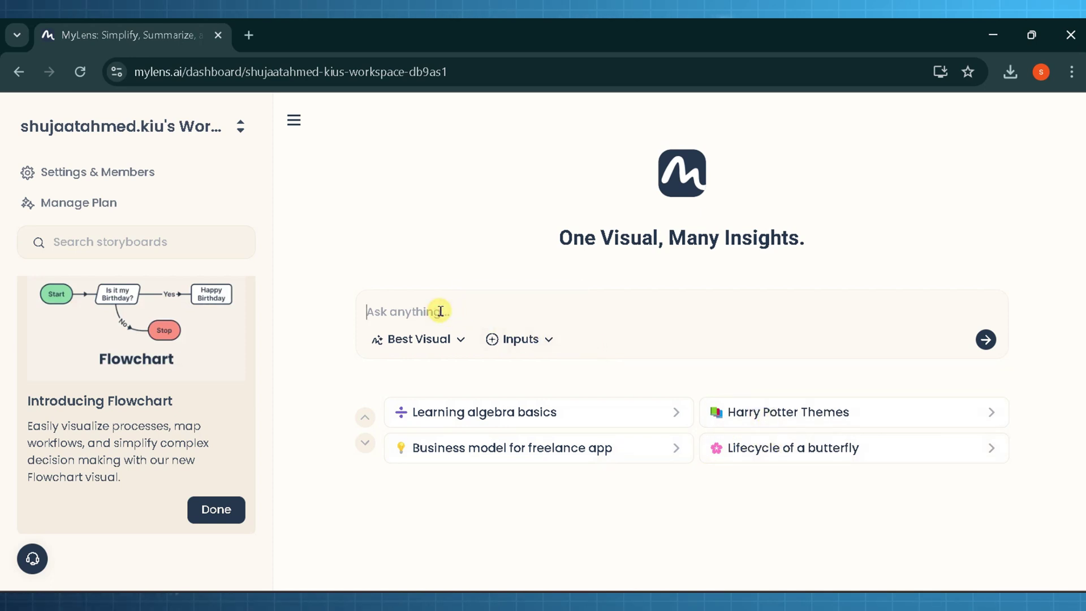
text(Dna)
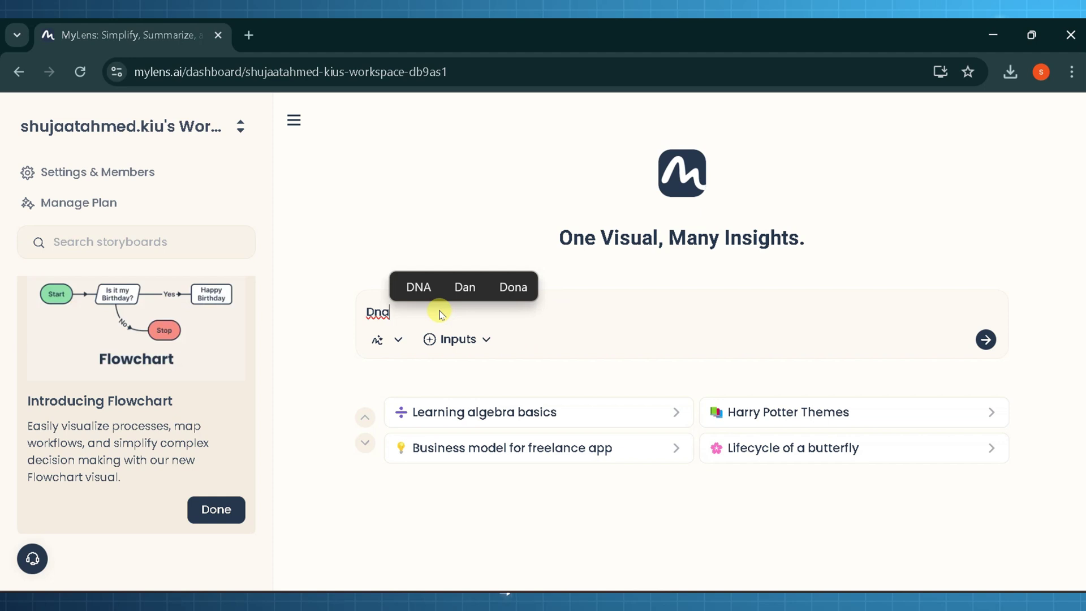
click(398, 339)
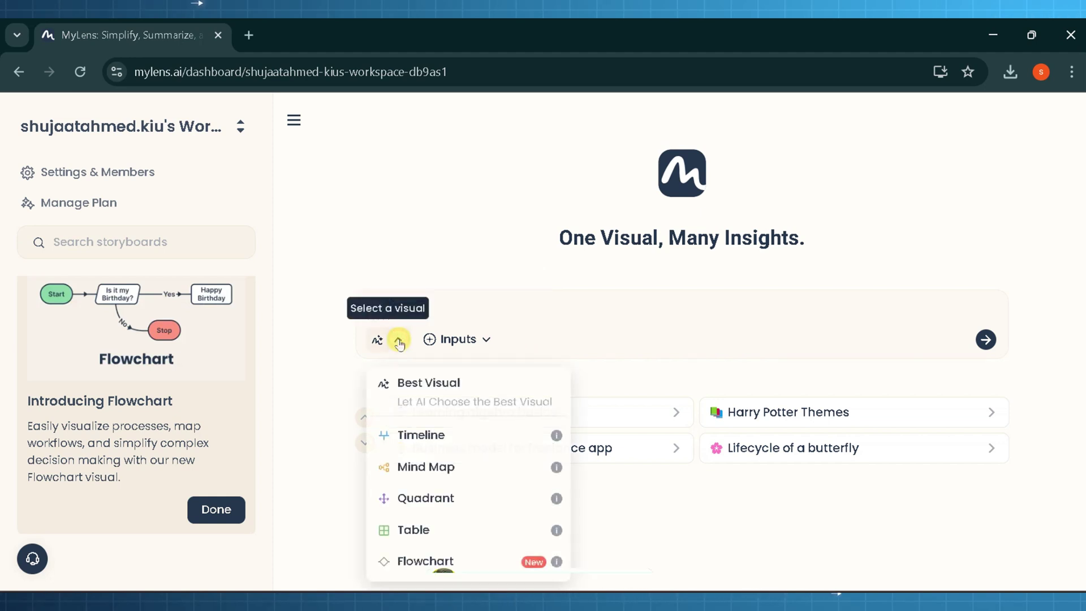
click(419, 467)
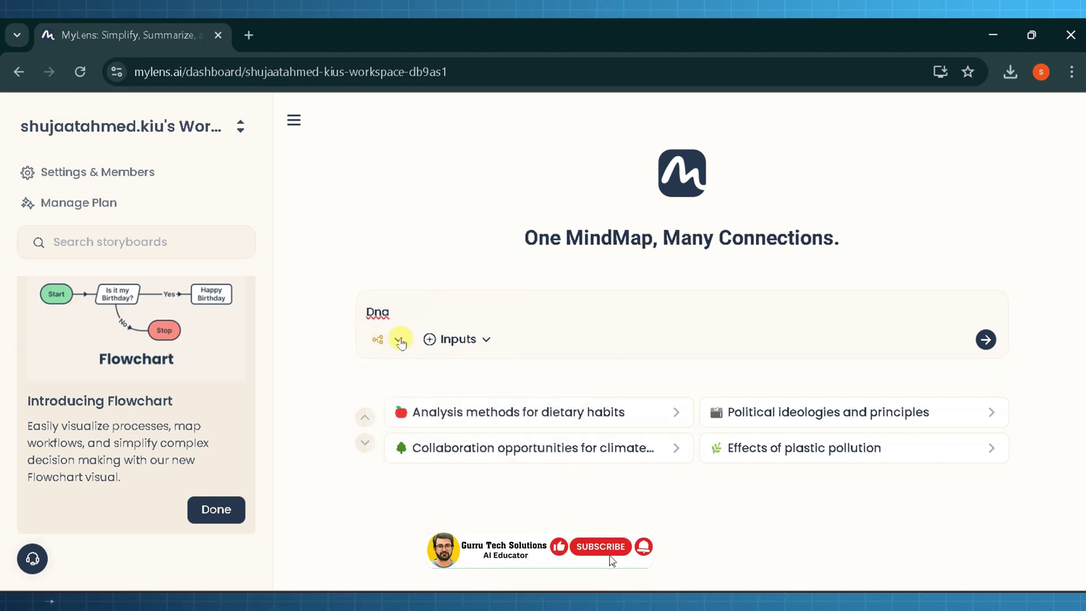
click(986, 340)
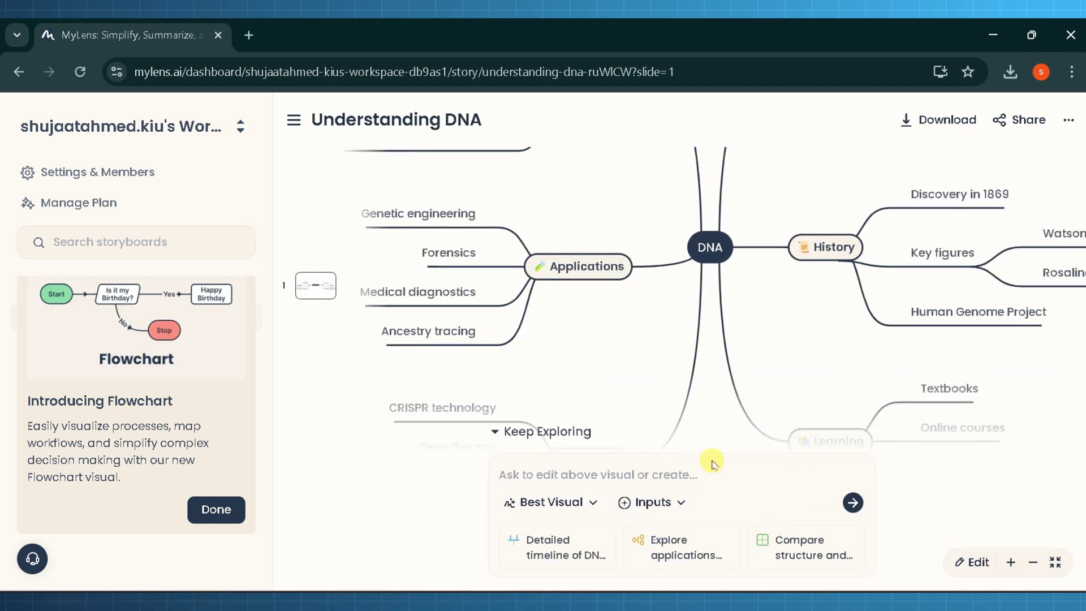
- Add a detailed DNA history timeline and a DNA structure mind map to the storyboard
click(564, 556)
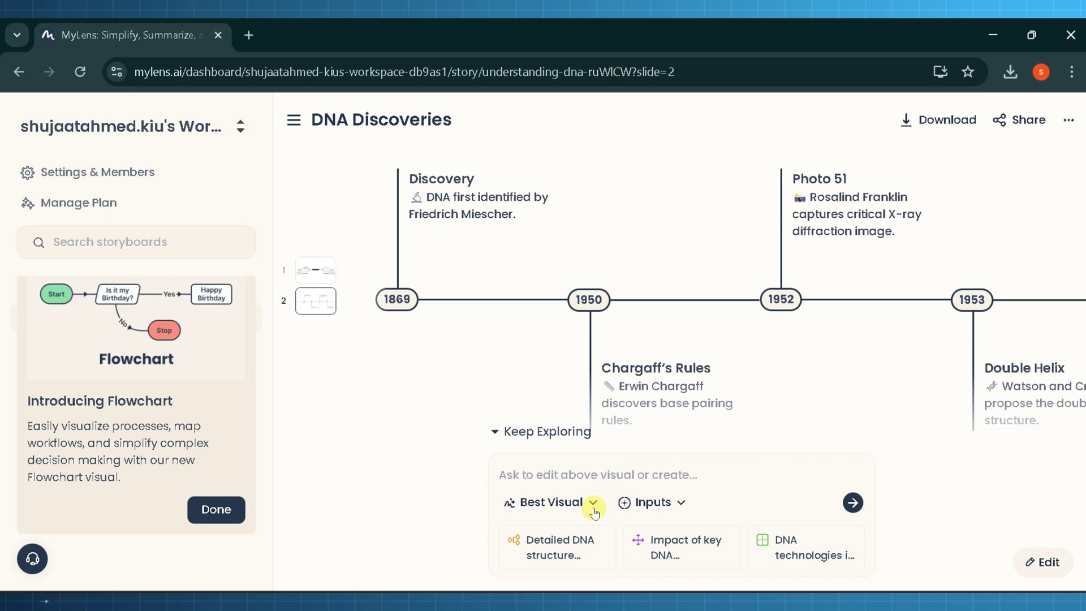
click(564, 544)
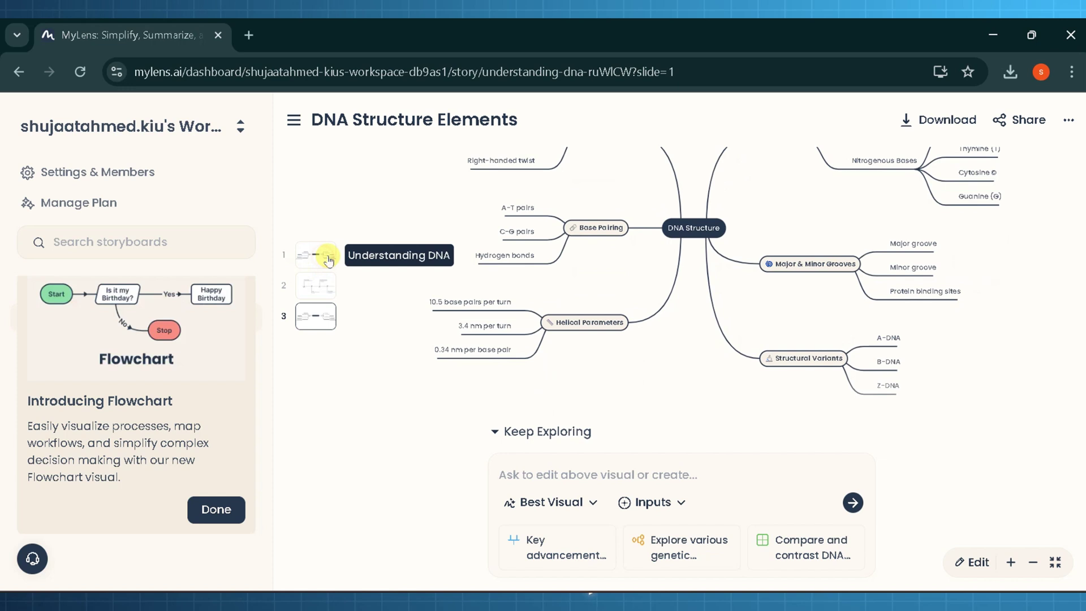
click(311, 253)
- On the DNA Discoveries timeline, pan to show the 1983, 2003 and 2012 milestones
click(332, 282)
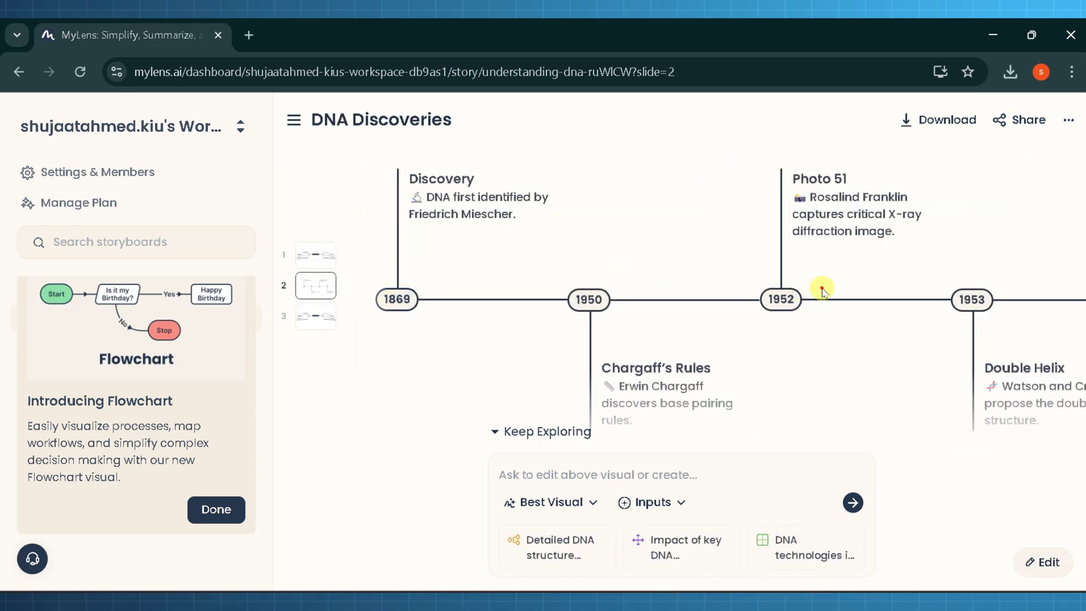
scroll(822, 290, right, 5)
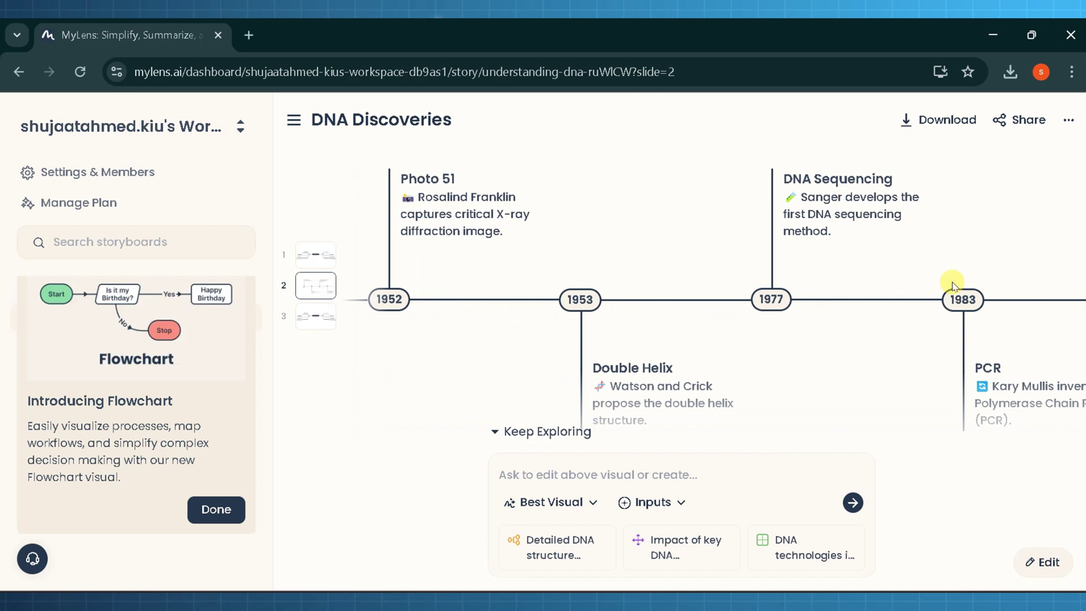
scroll(953, 285, right, 1)
scroll(744, 298, left, 6)
drag(969, 285, 674, 286)
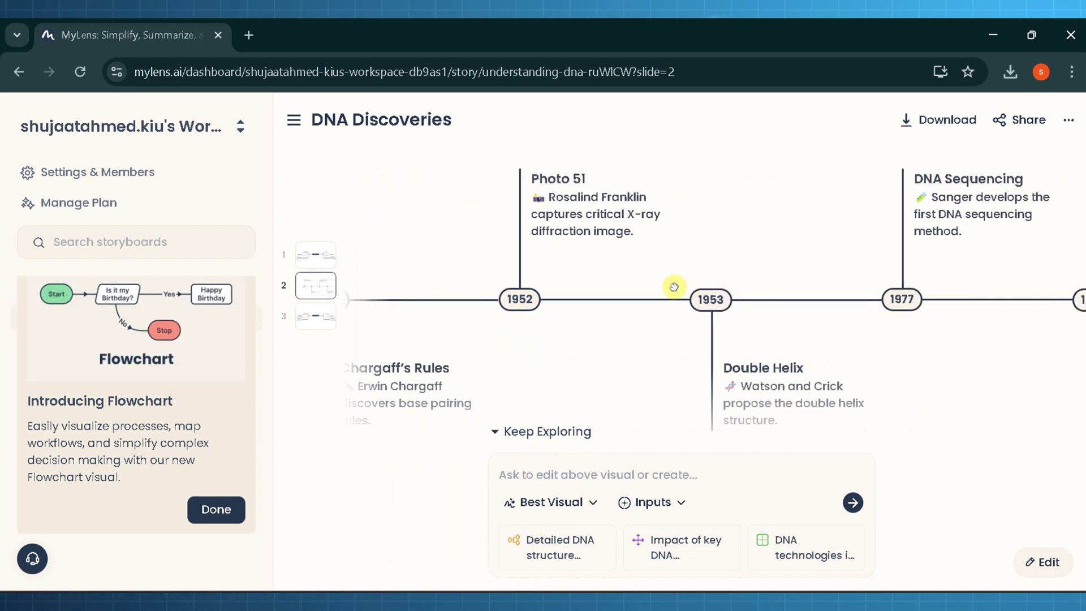
drag(860, 288, 633, 291)
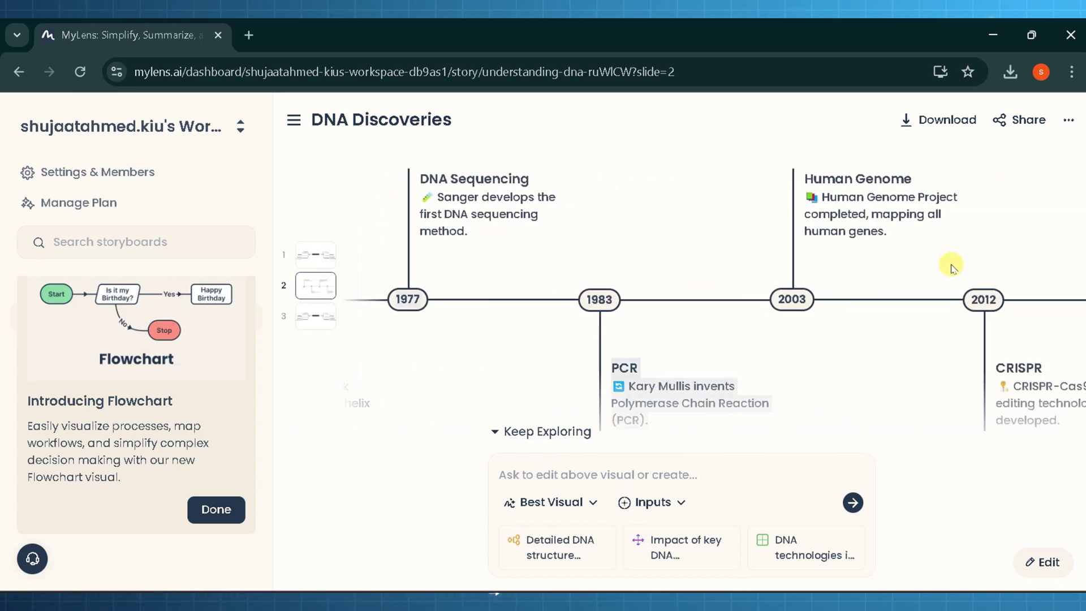
drag(953, 266, 788, 267)
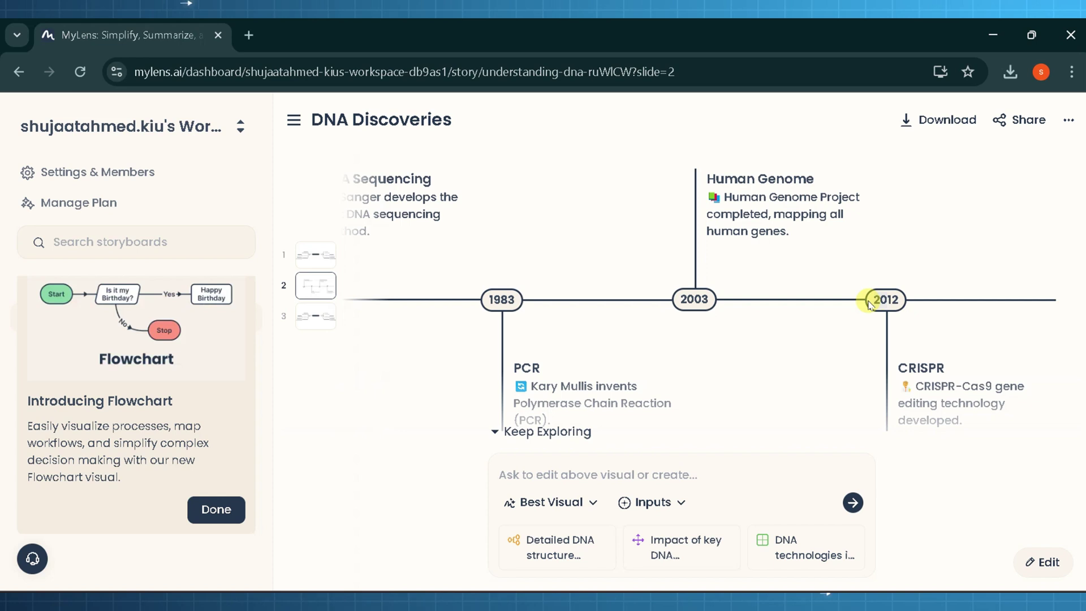
- Change the CRISPR milestone year from 2012 to 2010 and save the timeline
click(1043, 563)
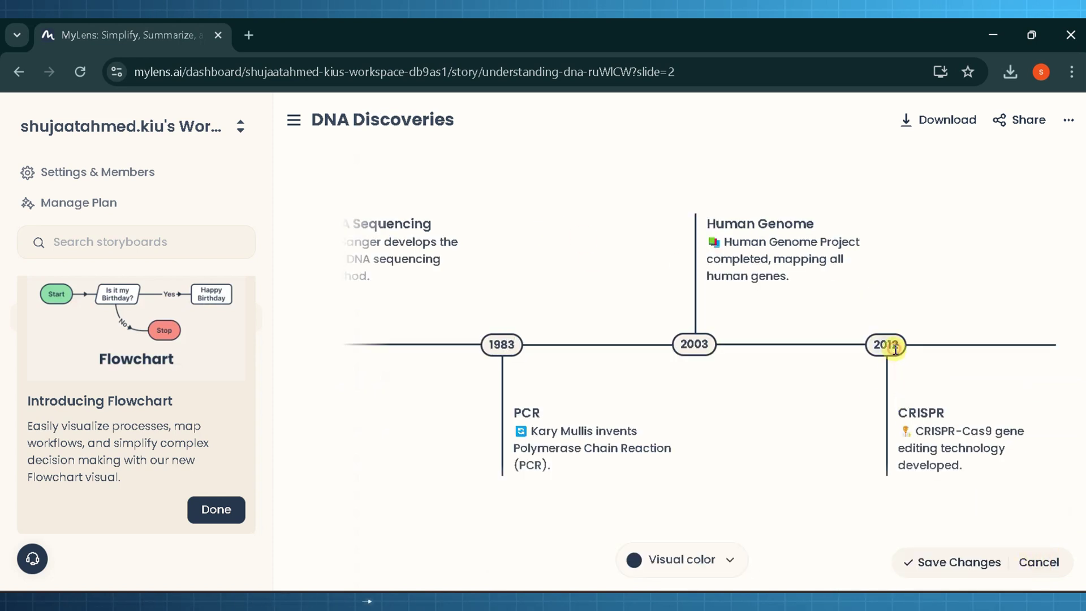
text(10)
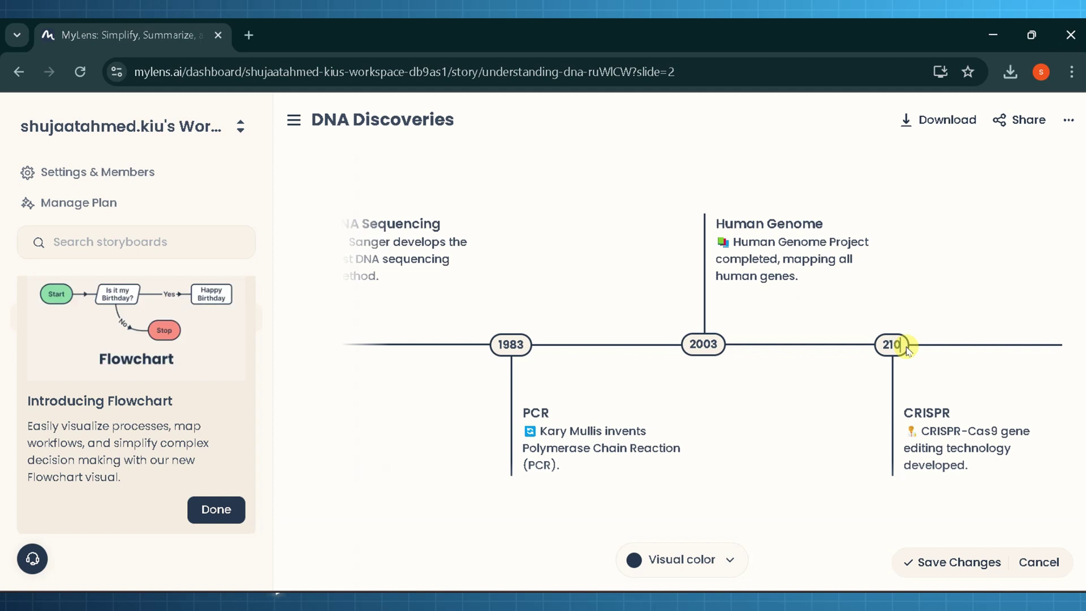
key(BackSpace)
key(BackSpace)
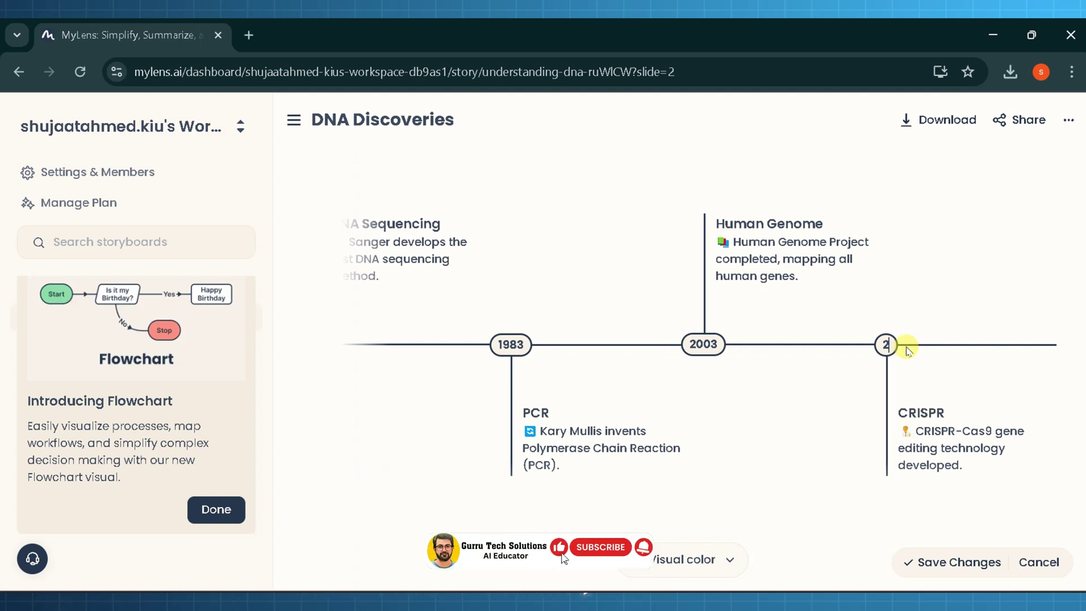
text(010)
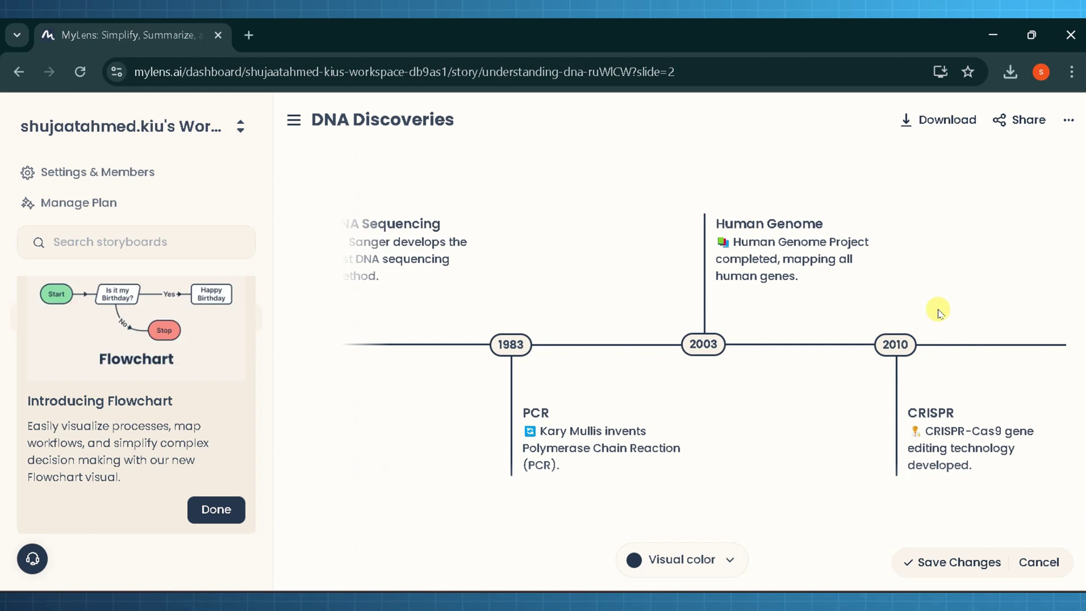
click(928, 566)
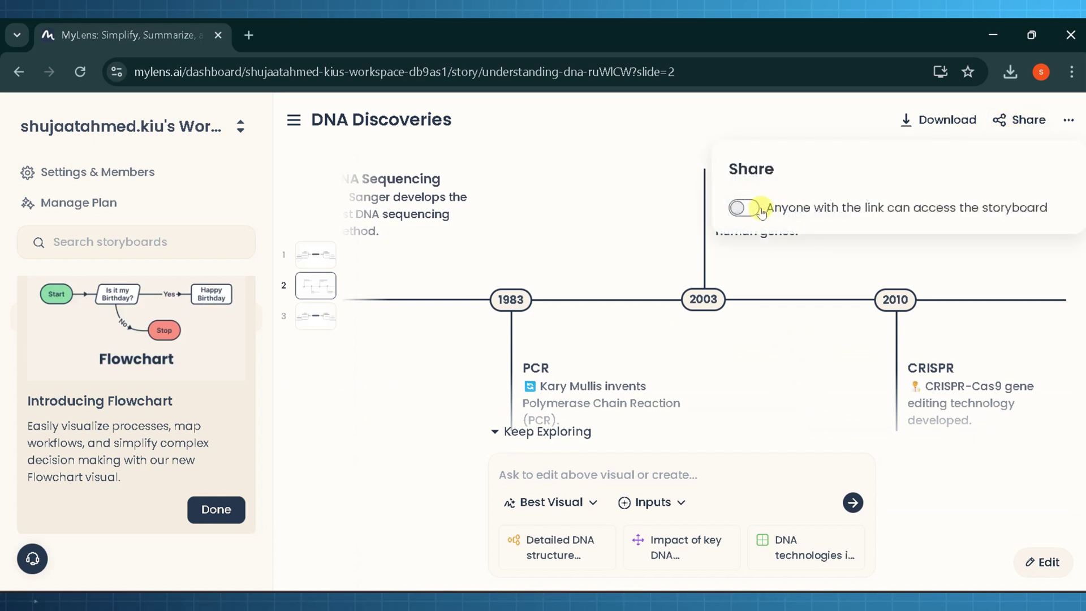
- Allow anyone with the link to view the storyboard and open that link in a new tab
click(760, 210)
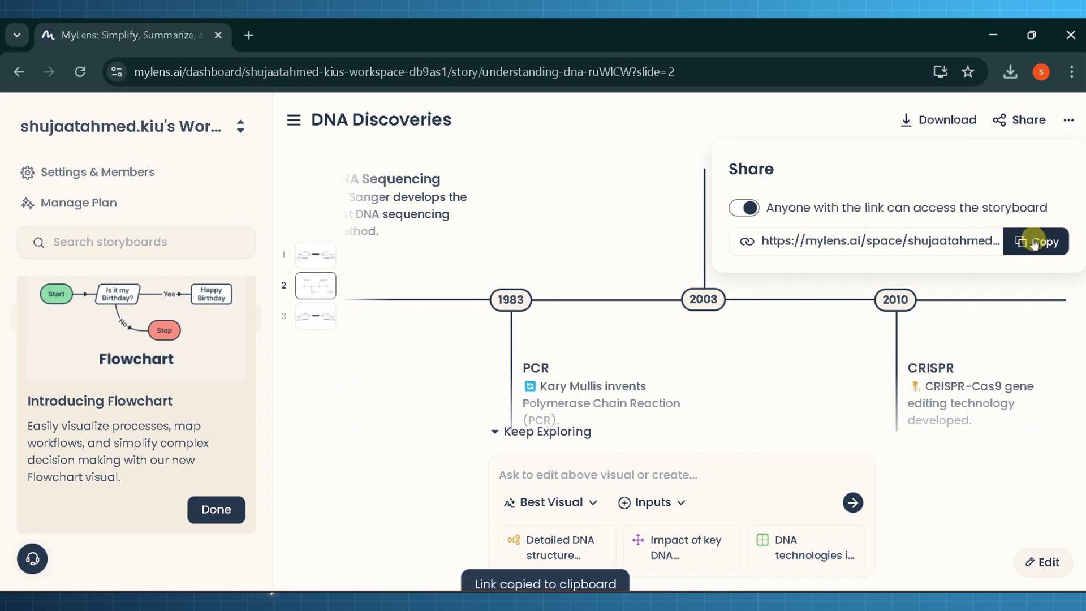
click(251, 32)
key(Return)
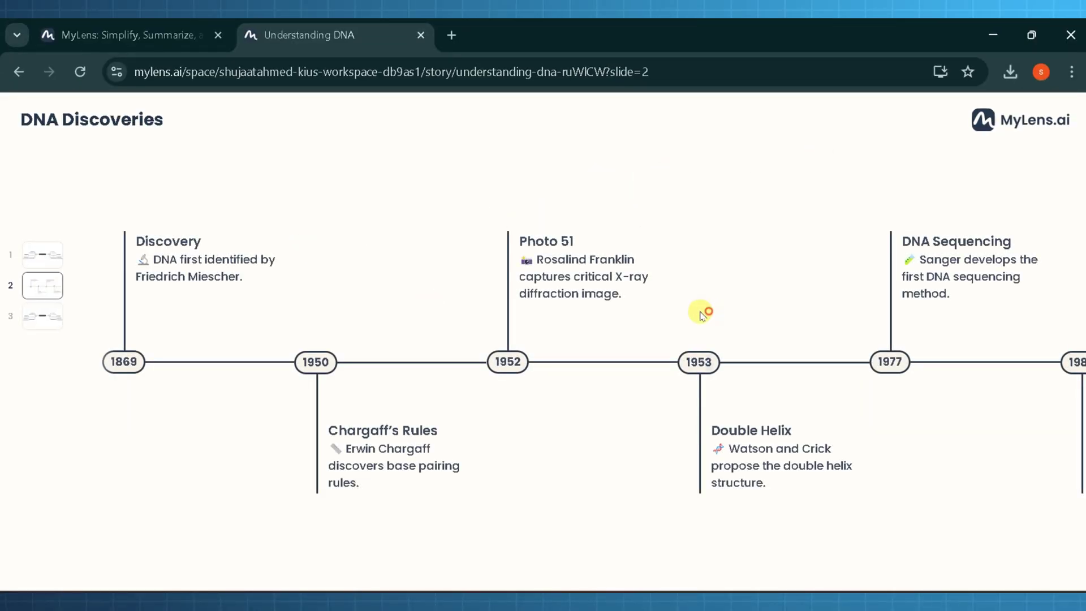
- View the shared Understanding DNA mind map, zooming in and back out to fit it
scroll(702, 314, right, 10)
click(43, 255)
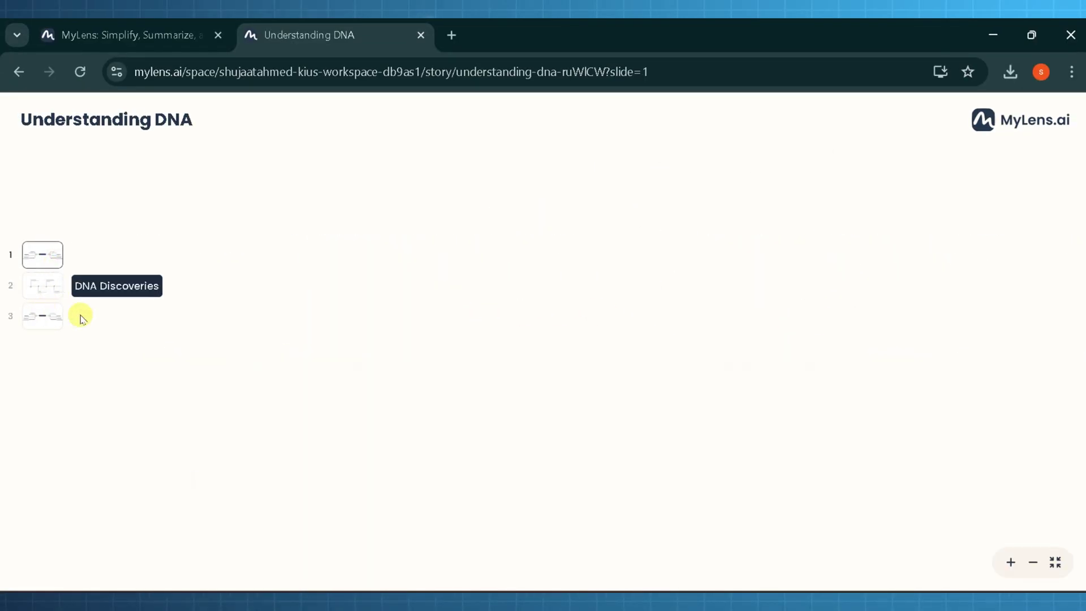
click(1011, 563)
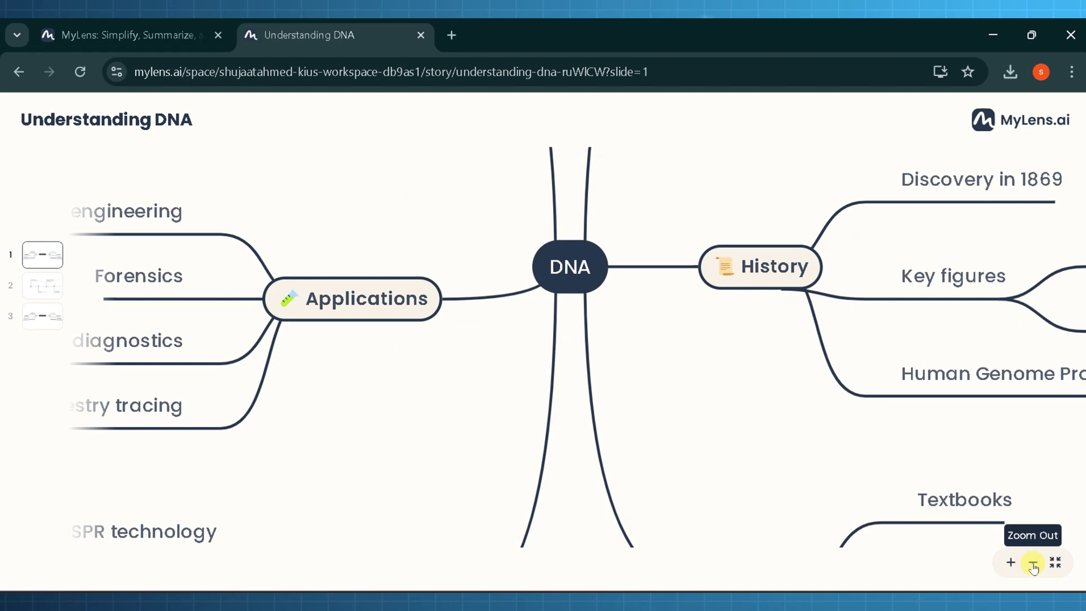
click(1033, 563)
click(1033, 563)
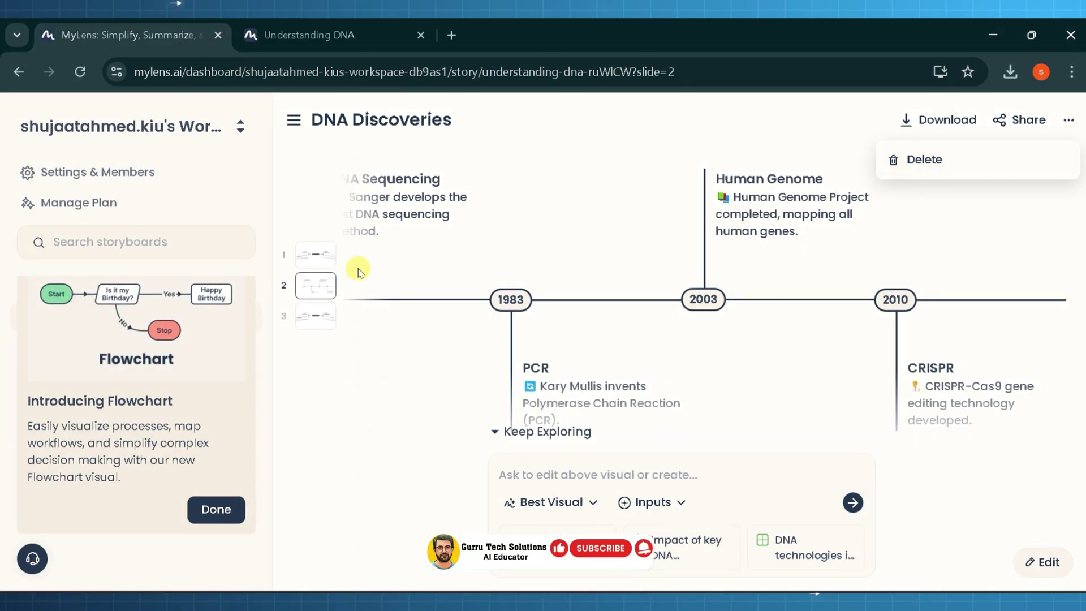
- Delete the Understanding DNA slide from the storyboard
click(326, 318)
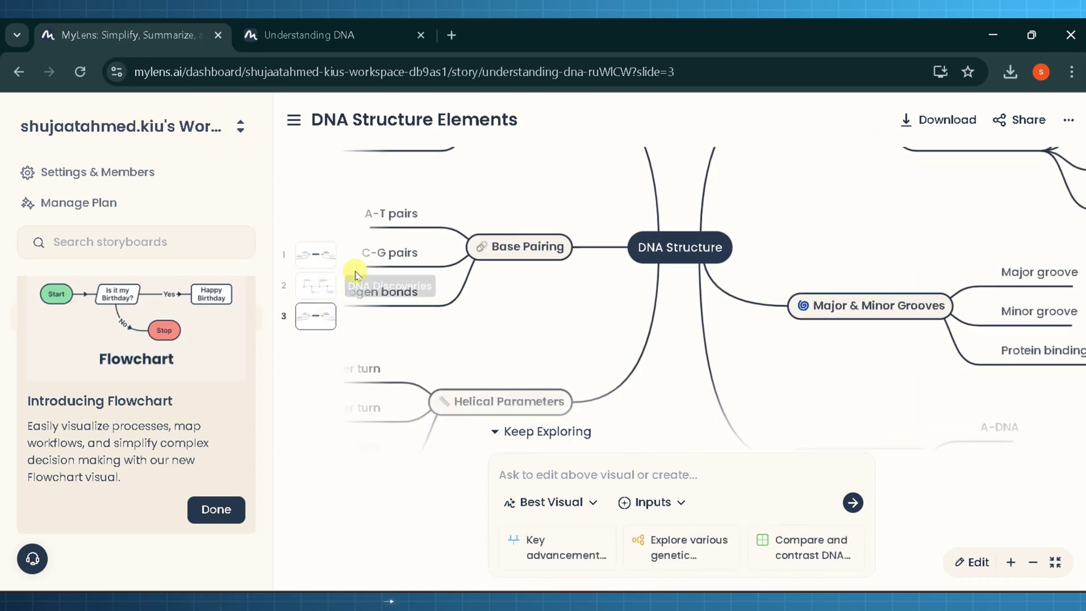
click(331, 262)
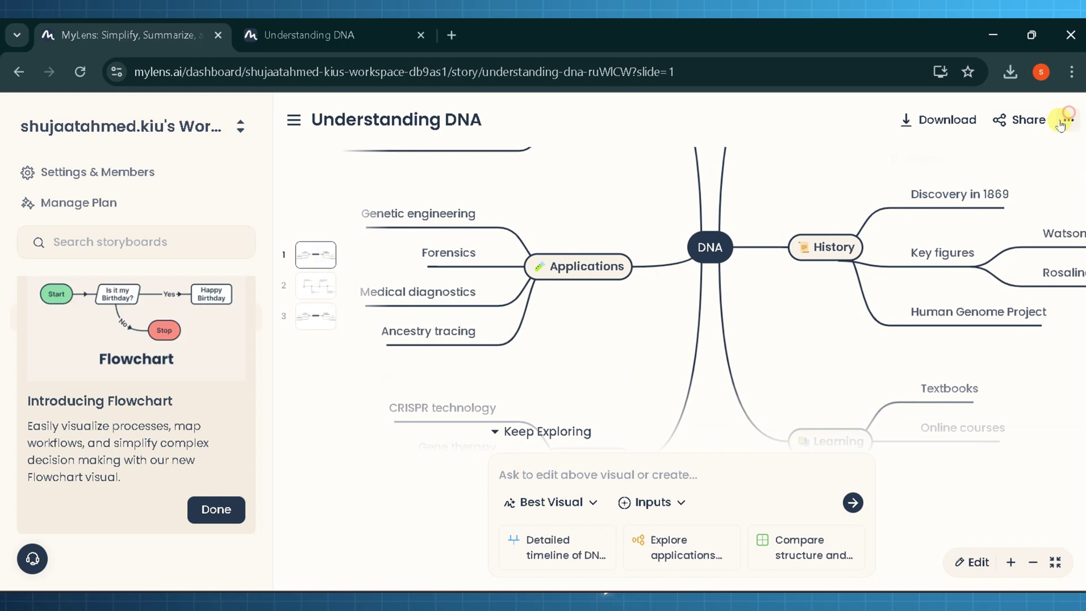
click(931, 159)
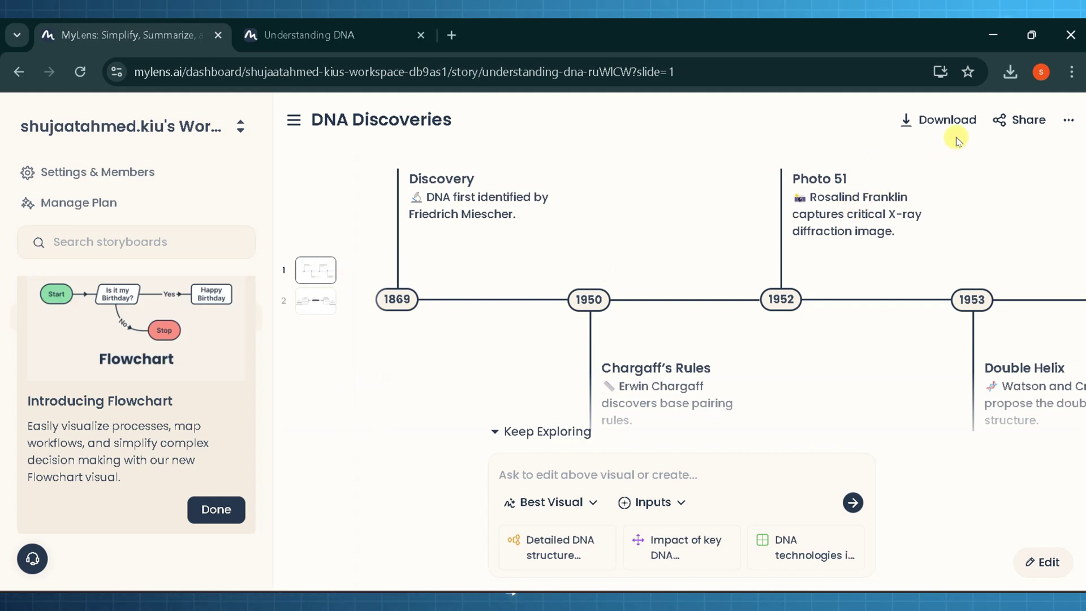
- Download the timeline as 'DNA Discoveries.png', then view and close the image
click(935, 121)
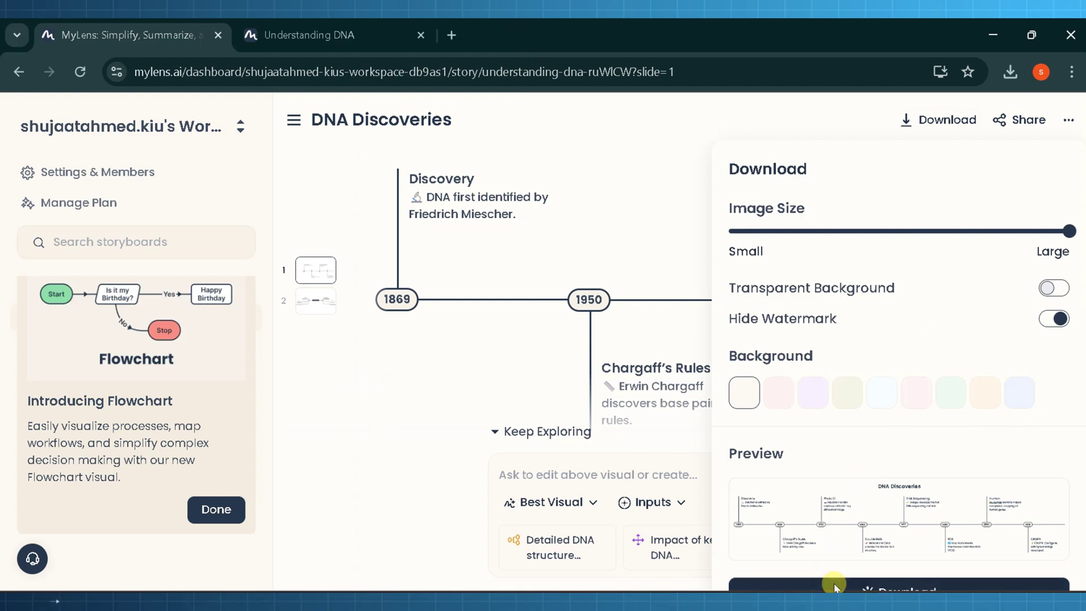
click(963, 120)
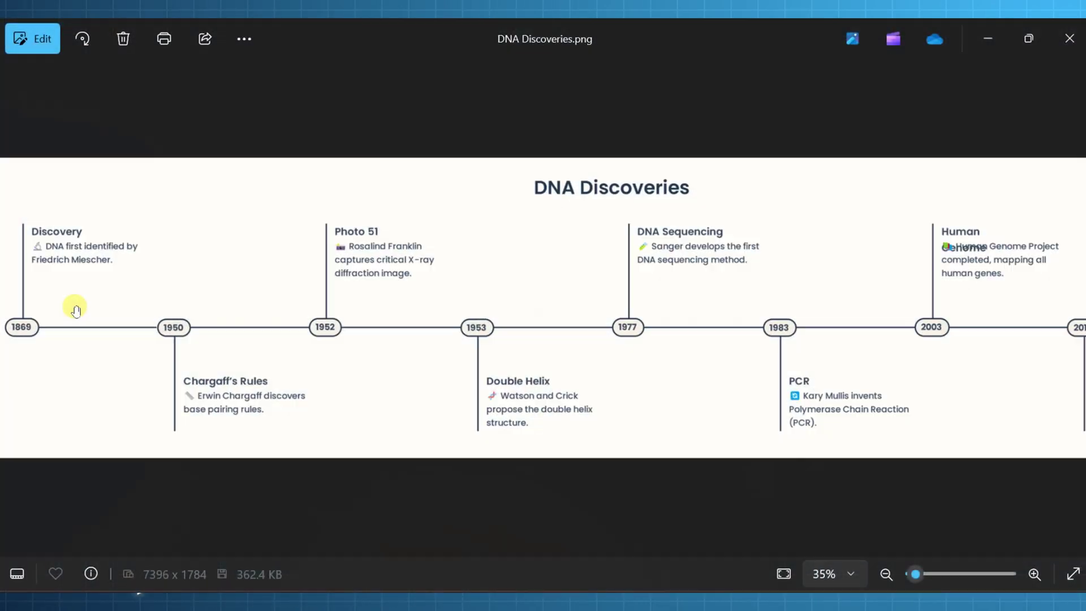
scroll(216, 292, up, 4)
scroll(577, 304, down, 4)
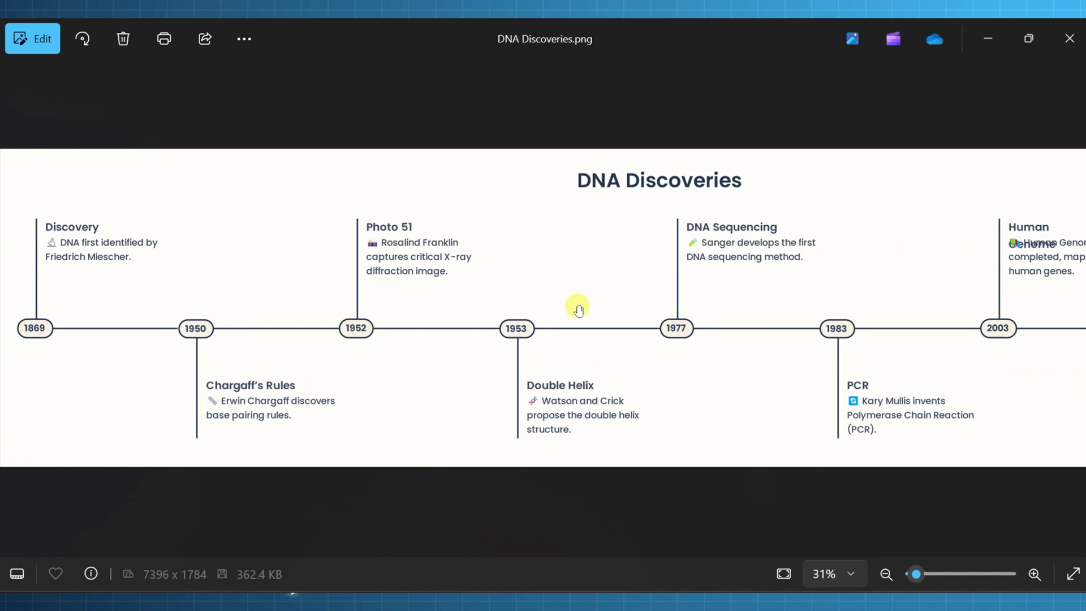
scroll(594, 311, down, 1)
click(1069, 39)
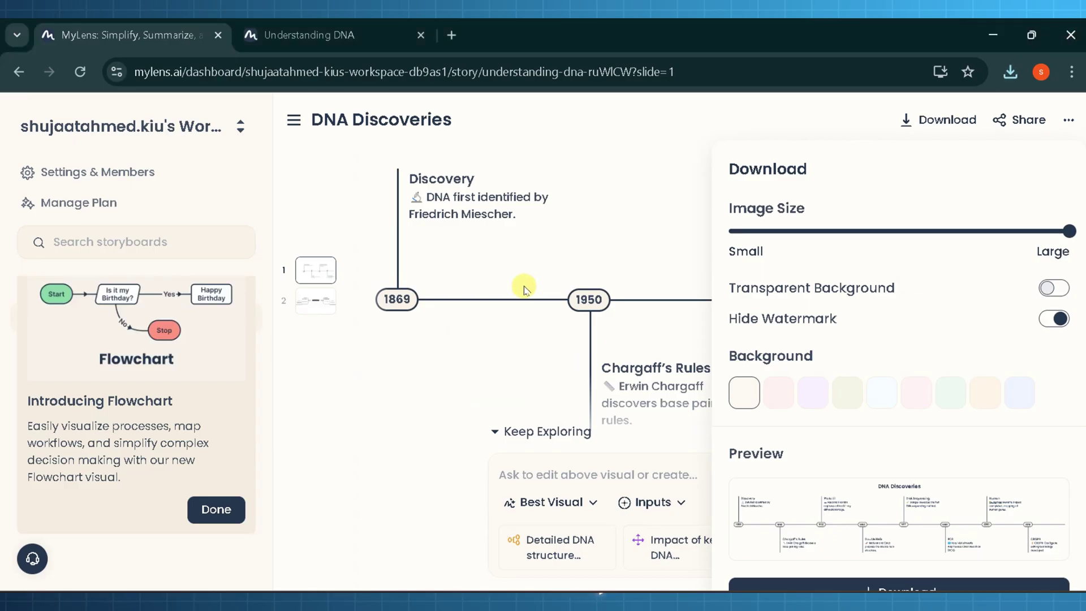